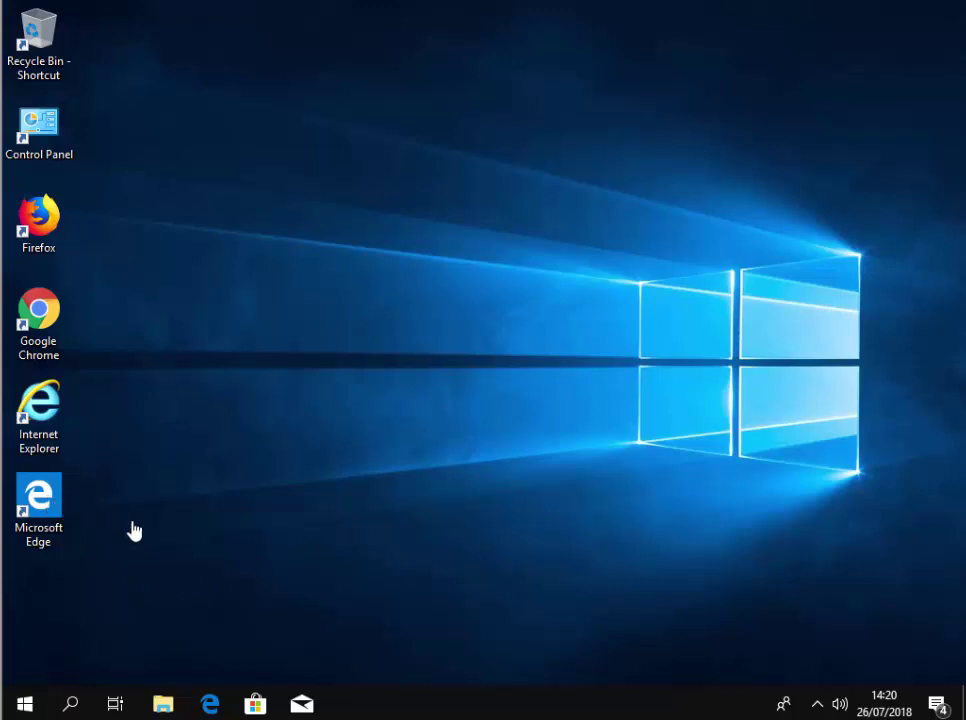
Step: Launch Edge and enter archive.org/details/wlsetup-all_201802 in the address bar
double_click(54, 503)
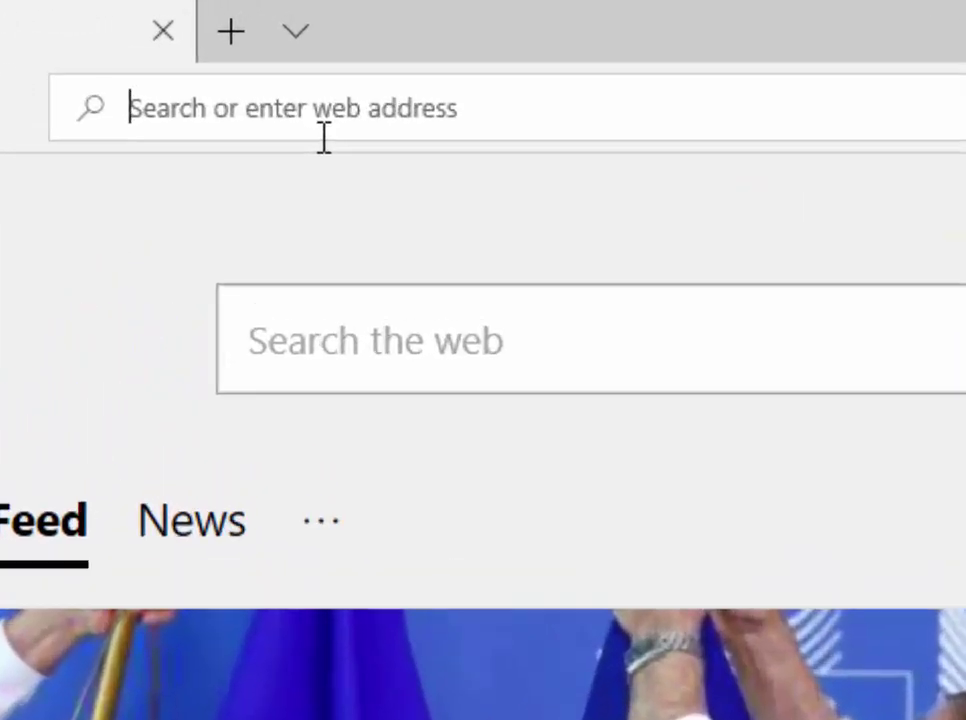
text(archive)
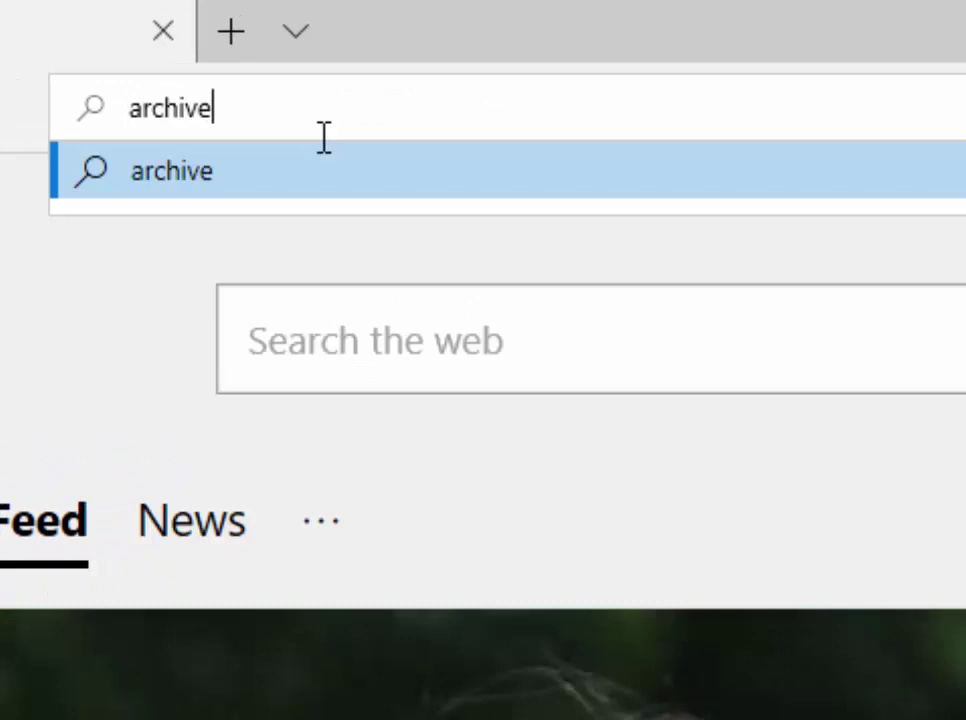
text(.org/)
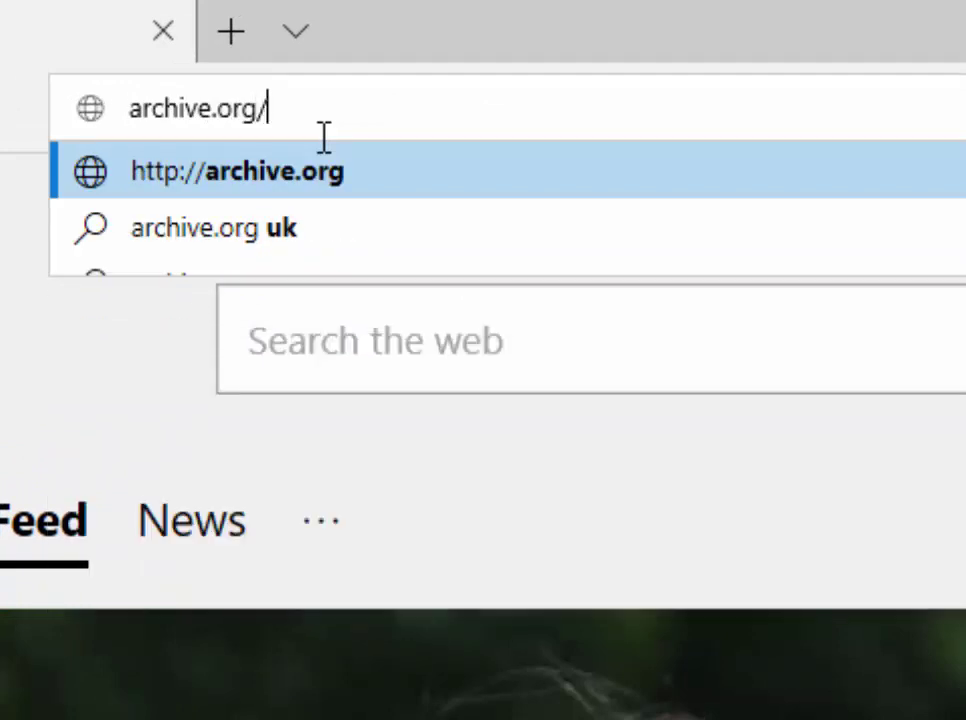
text(detai)
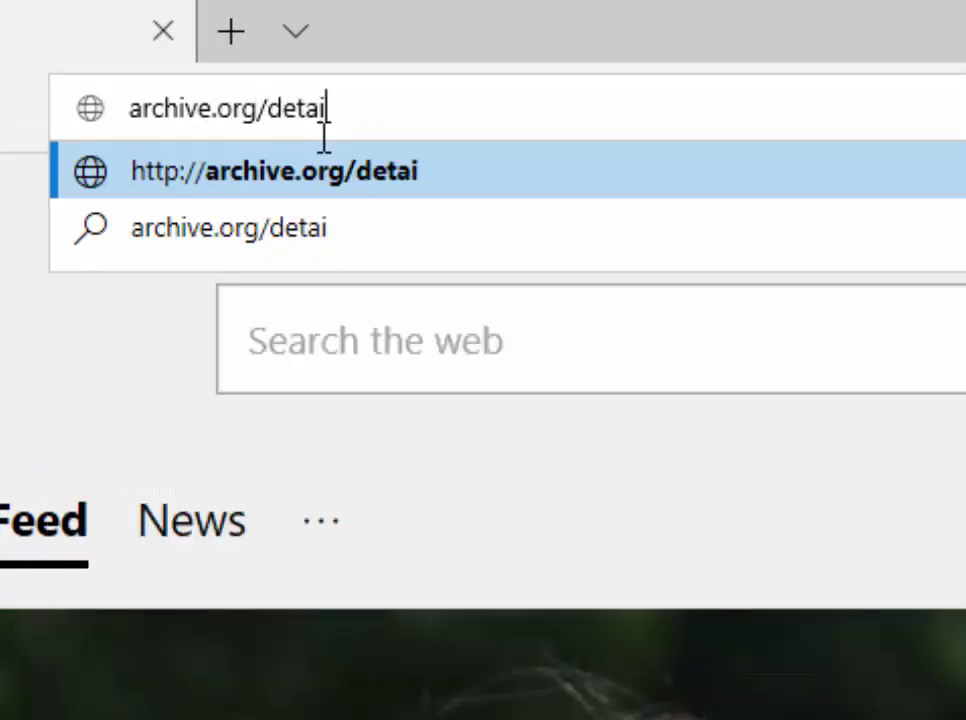
text(ls/)
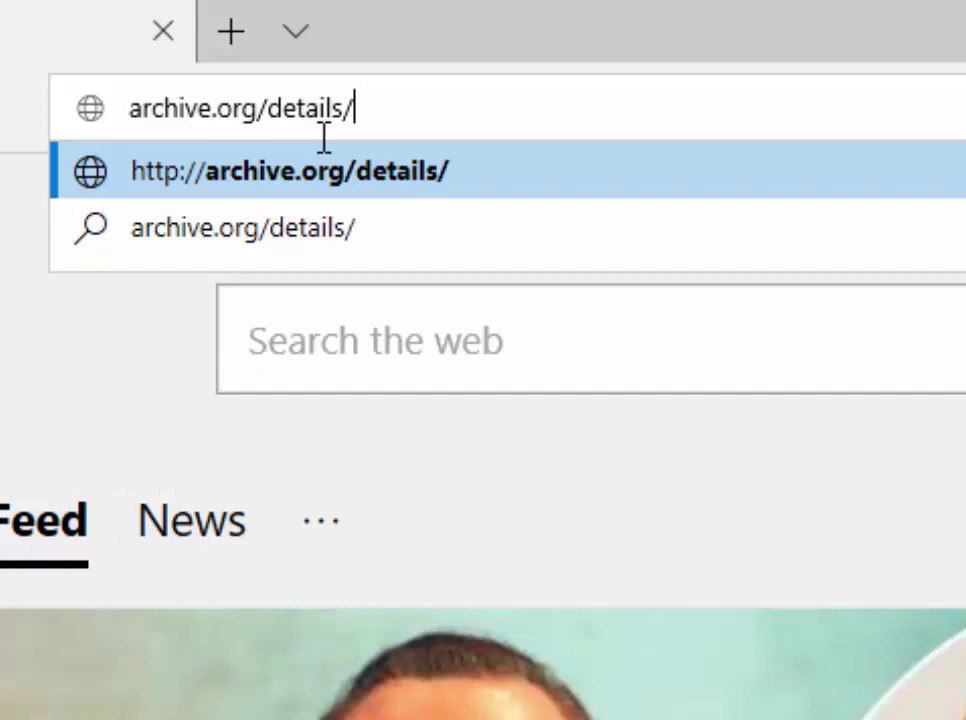
text(wlse)
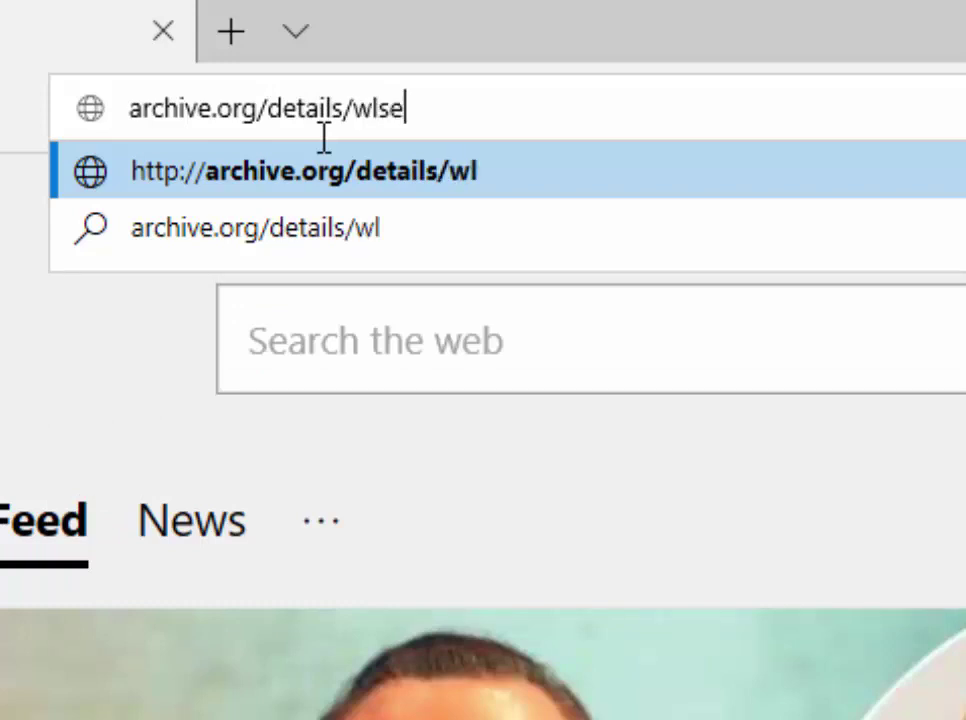
text(tup-all)
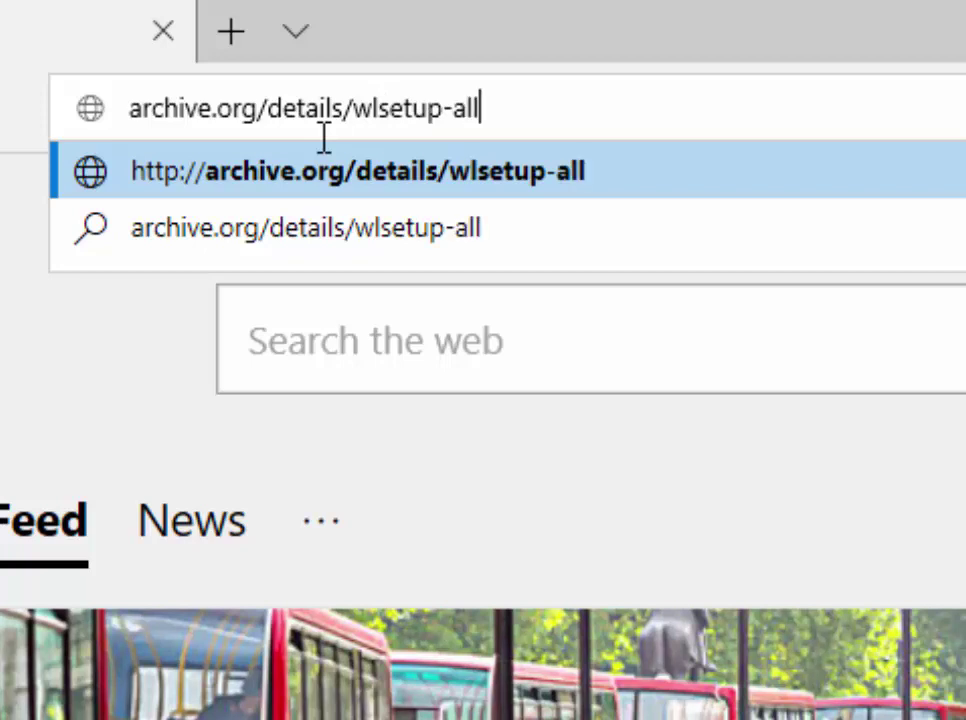
text(_20)
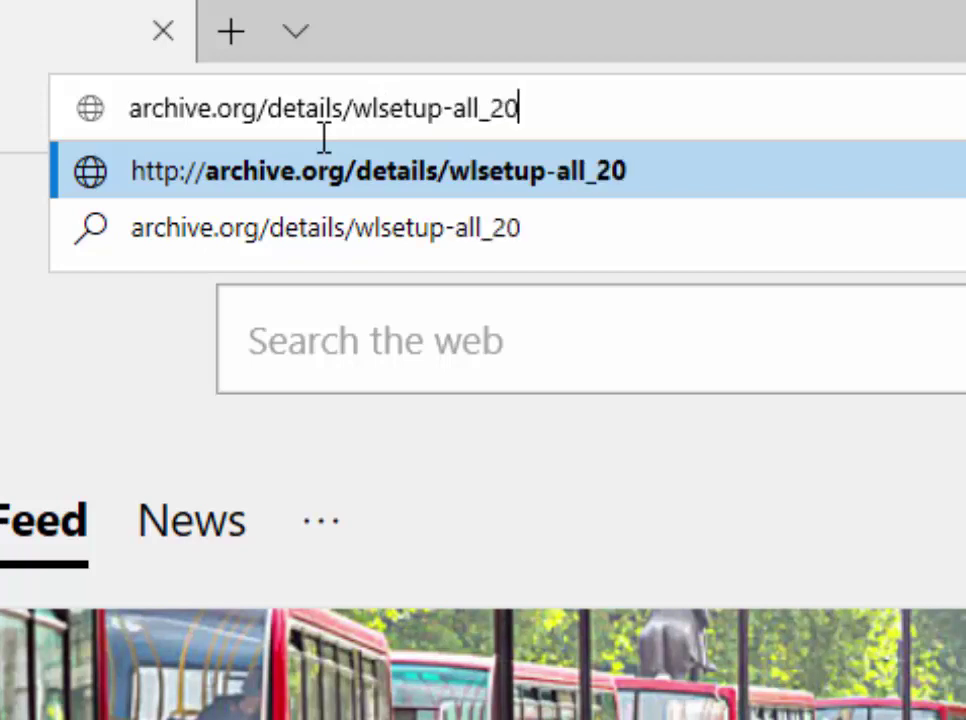
text(1802)
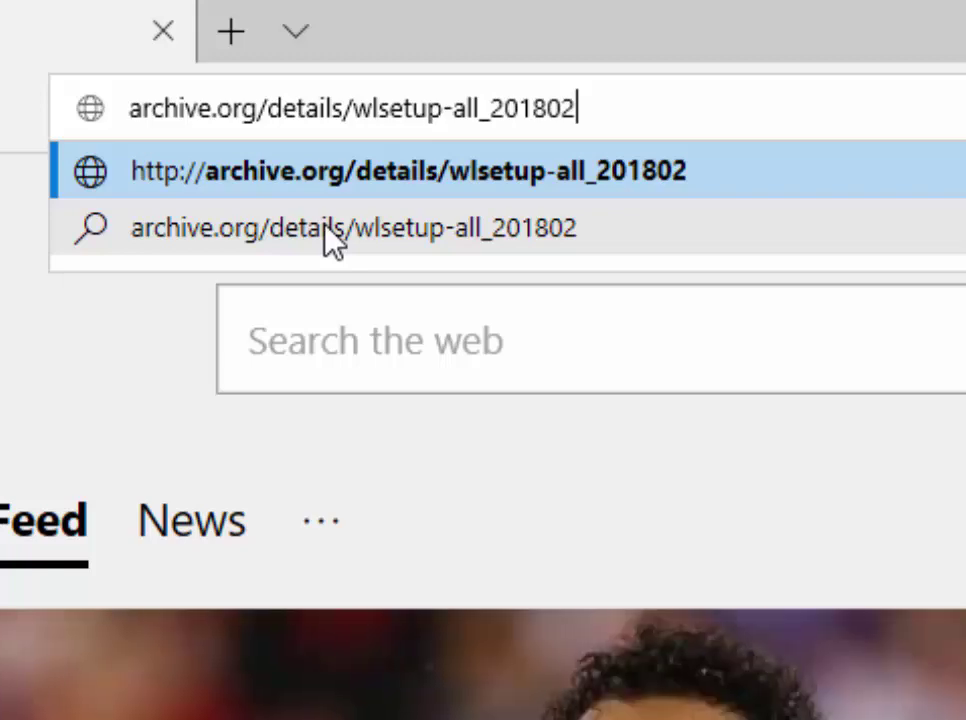
Step: Load the Windows Live Essentials 2012 item page and download its Windows executable, wlsetup-all.exe (131 MB)
key(Return)
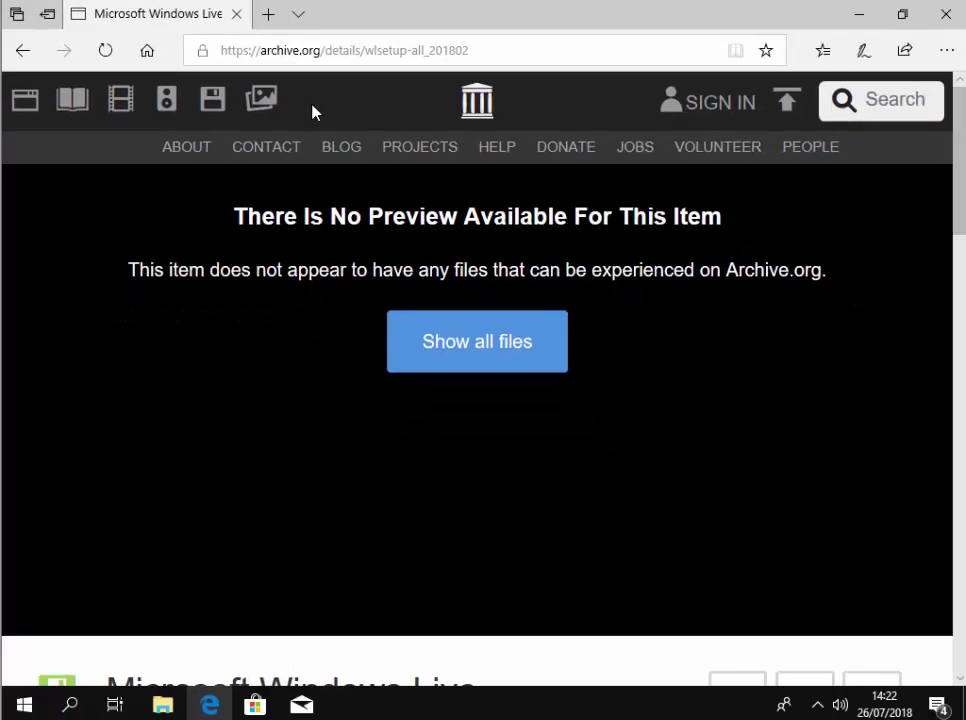
scroll(574, 403, down, 3)
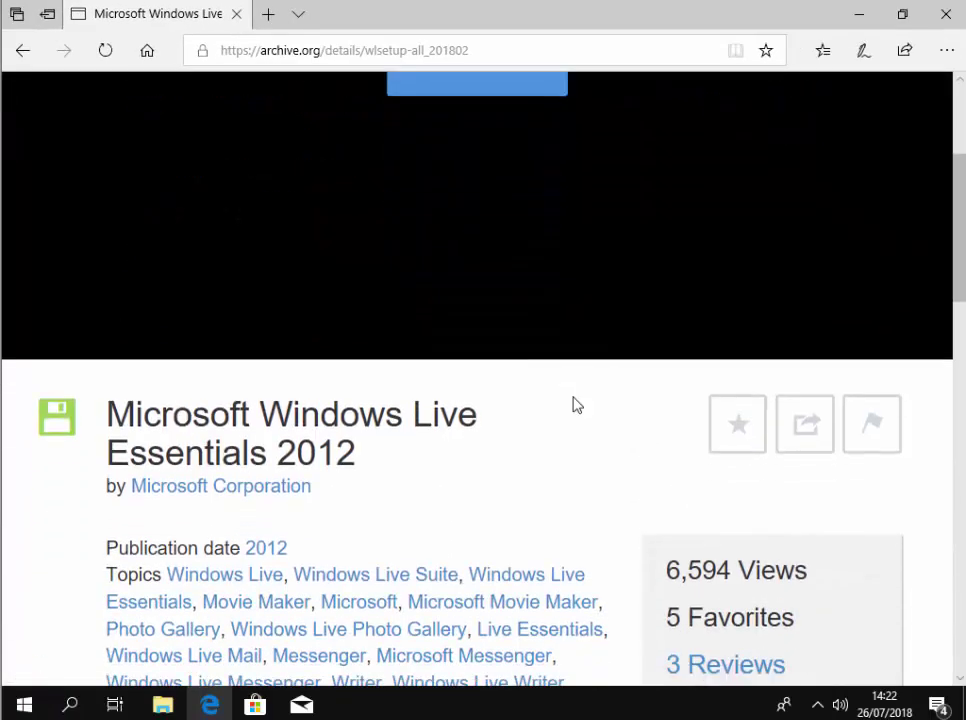
scroll(574, 403, down, 1)
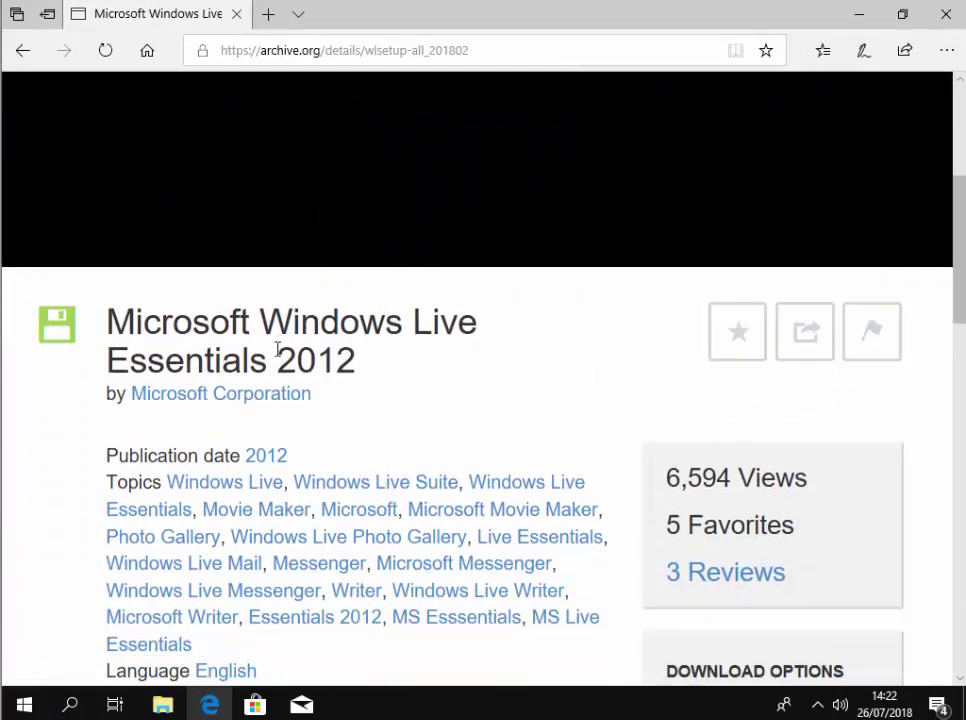
scroll(489, 367, down, 3)
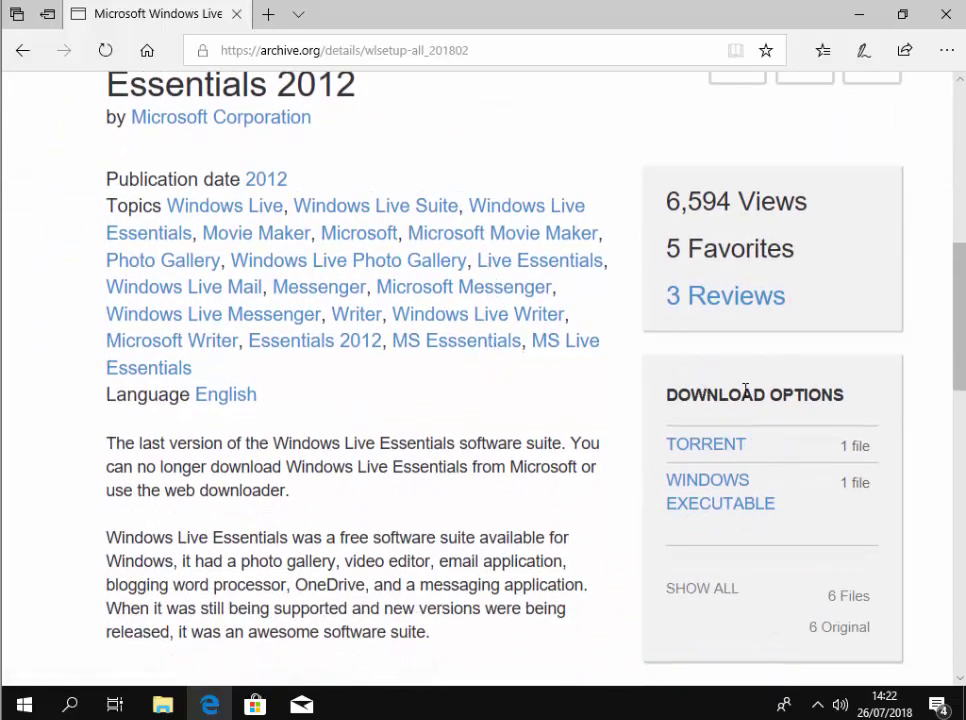
mouse_move(694, 487)
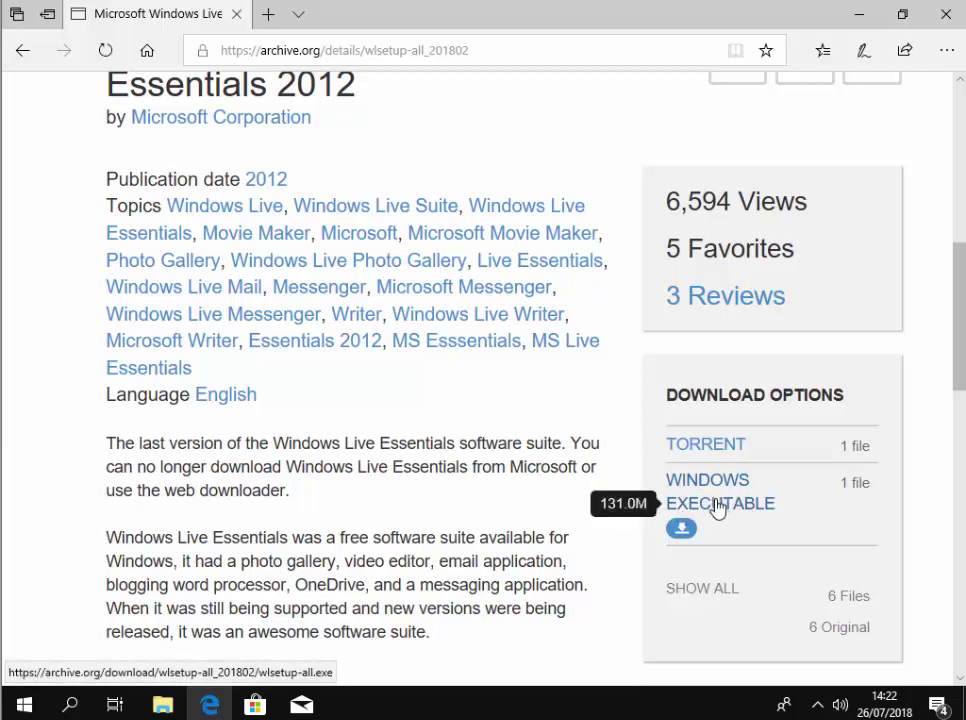
click(717, 508)
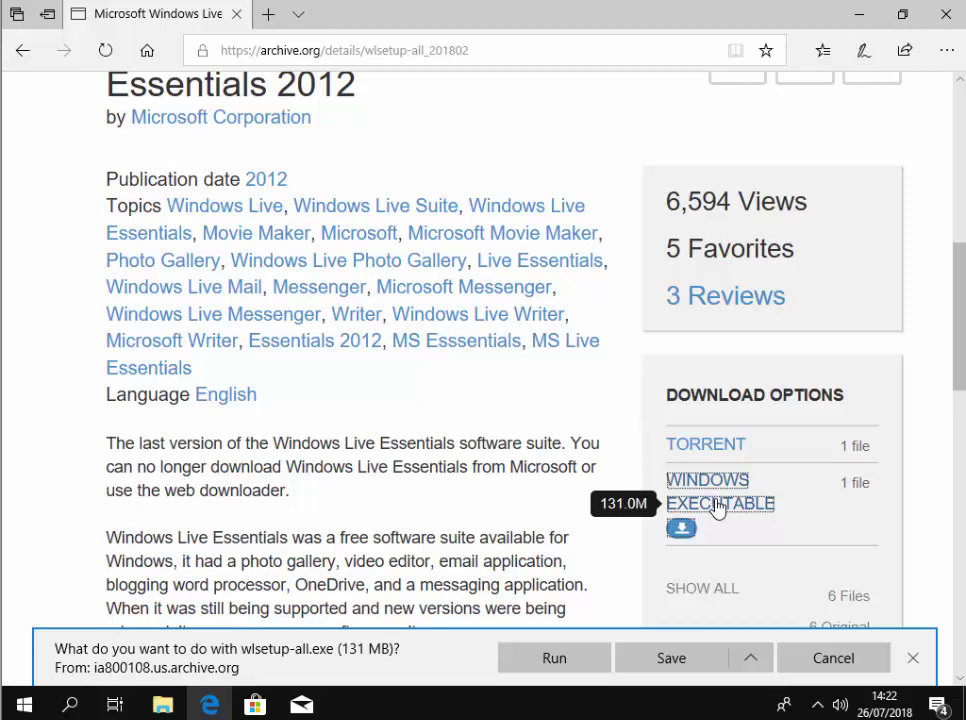
Step: Run the downloaded wlsetup-all.exe from Edge's download bar
click(586, 663)
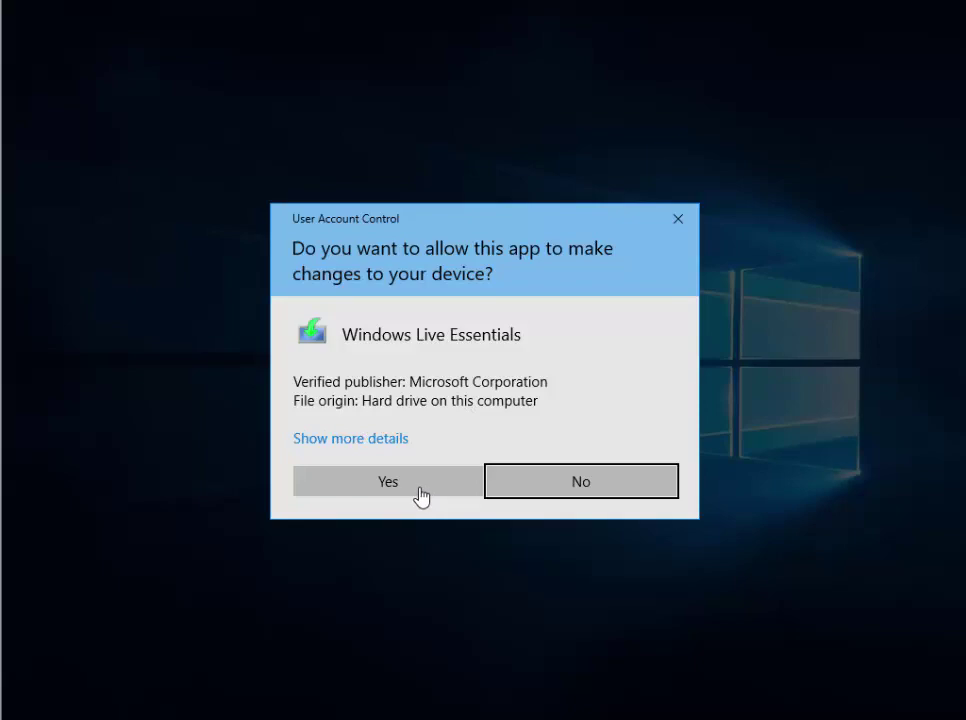
Step: Allow the installer to run, then keep only Photo Gallery and Movie Maker, excluding Messenger, Mail and Writer
click(358, 491)
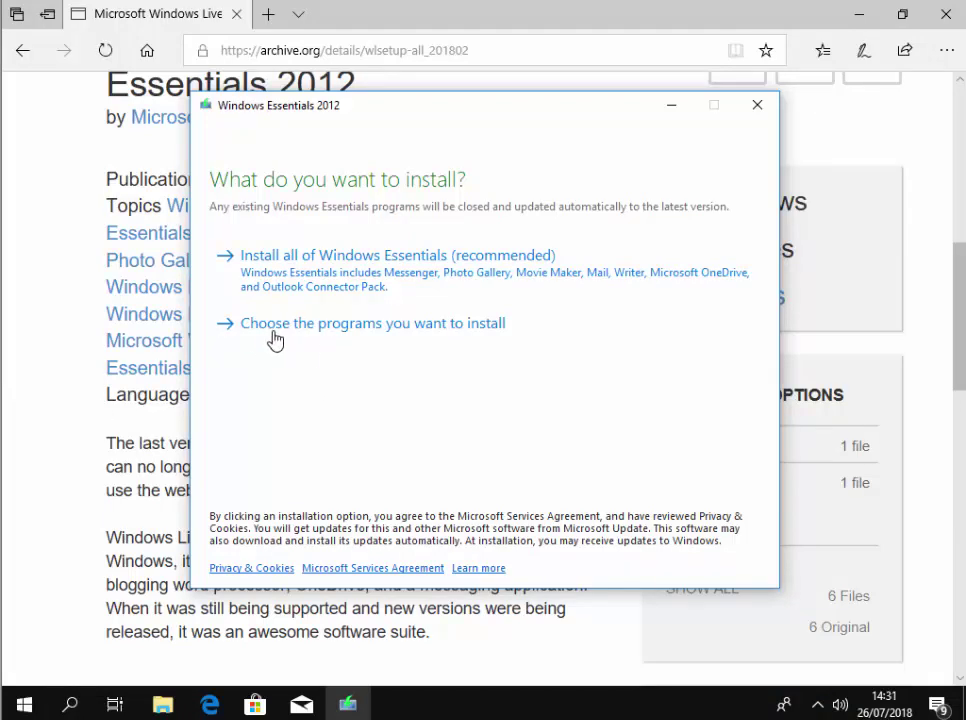
click(426, 333)
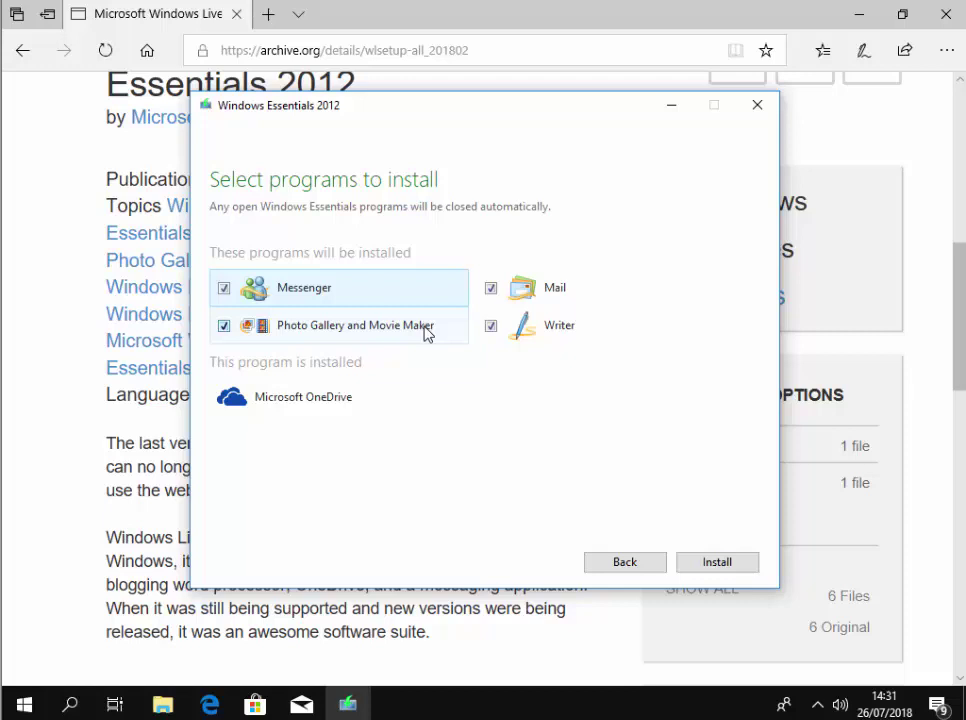
click(224, 289)
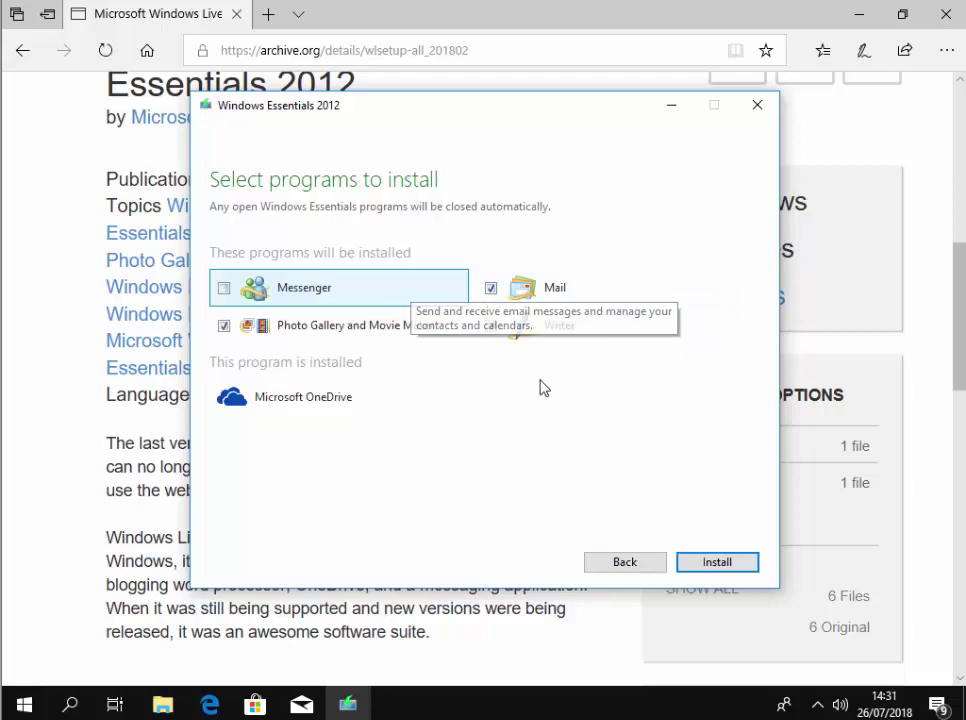
click(491, 292)
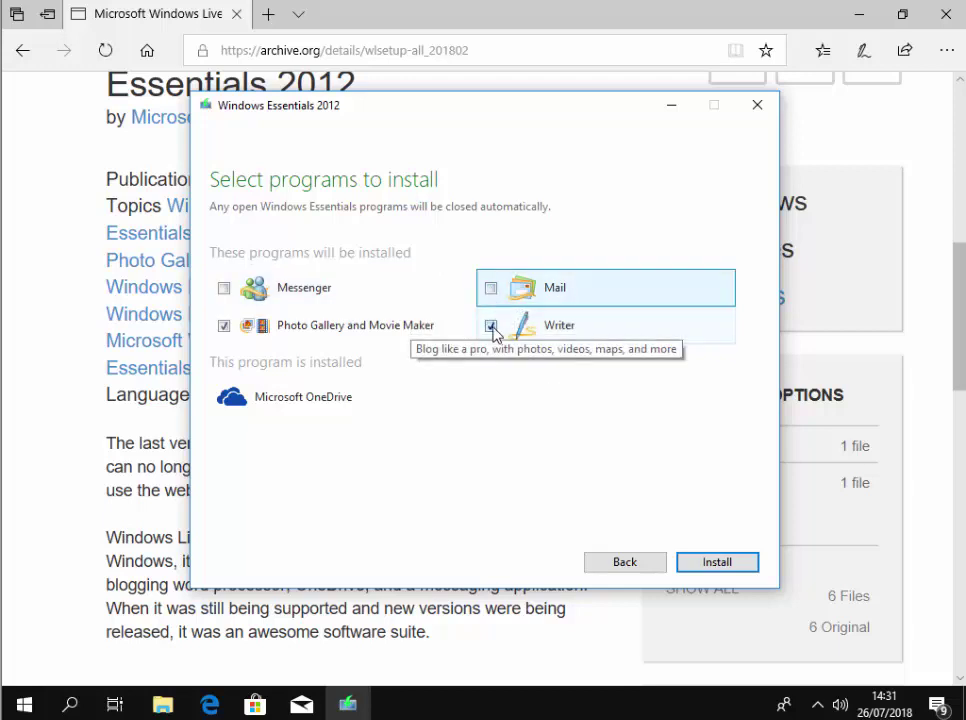
click(491, 326)
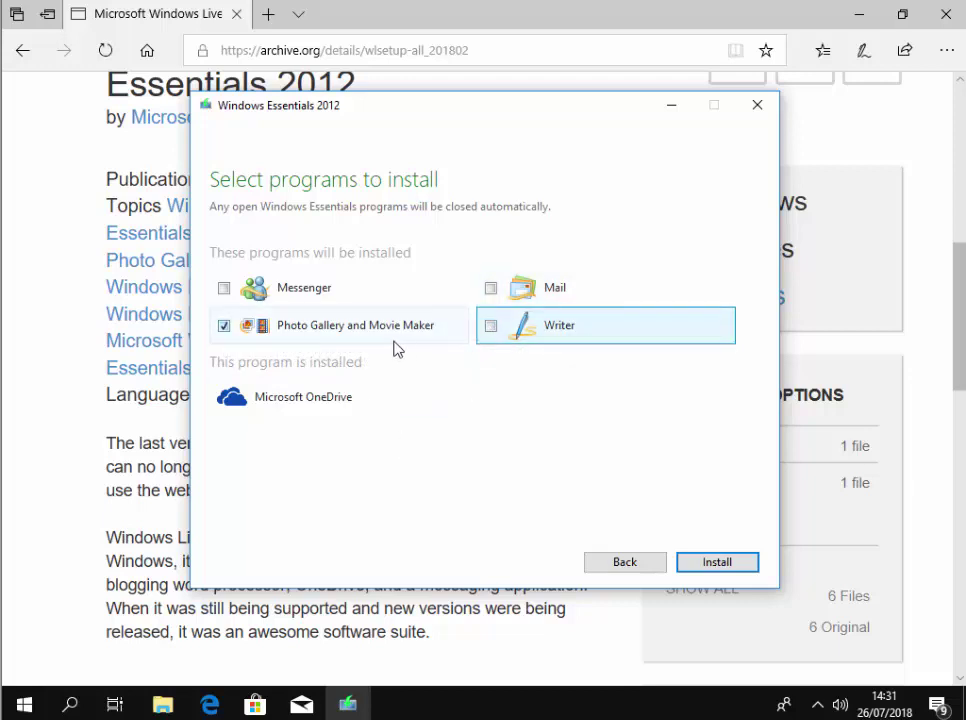
Step: Install Photo Gallery and Movie Maker, then close the error 0x800c0006 report
click(745, 571)
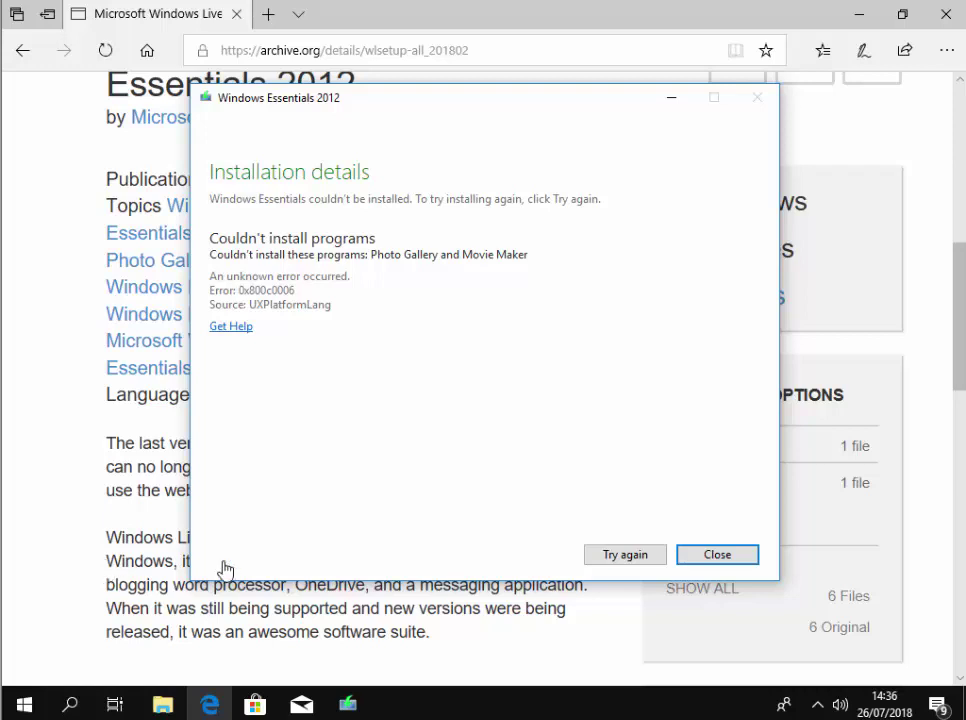
click(746, 564)
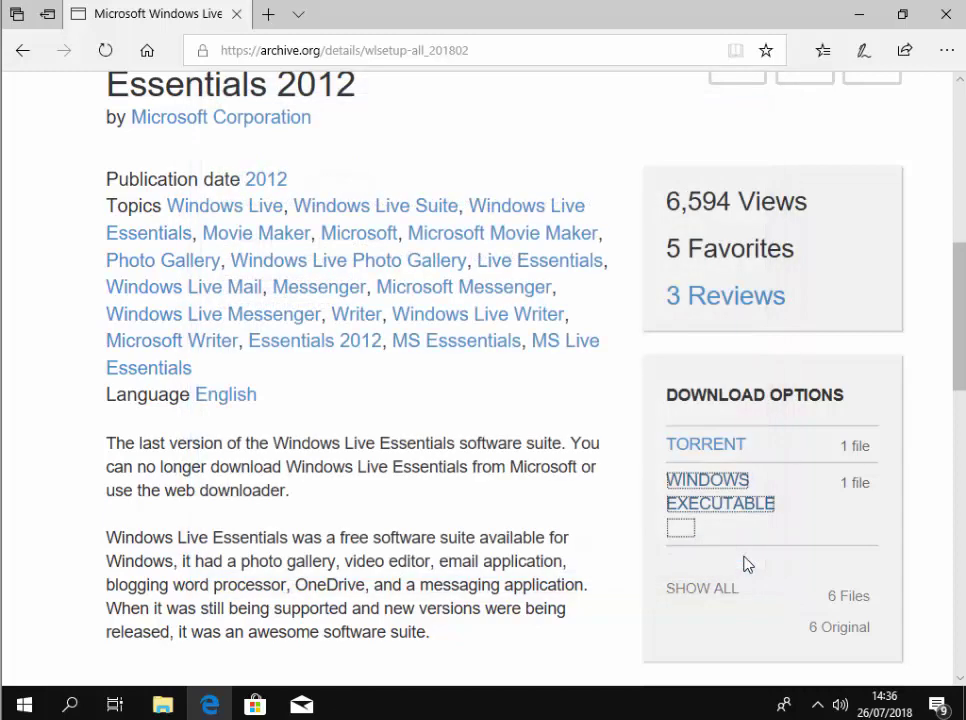
Step: Close Edge, then search 'movie' in the Start menu and launch Movie Maker
click(946, 17)
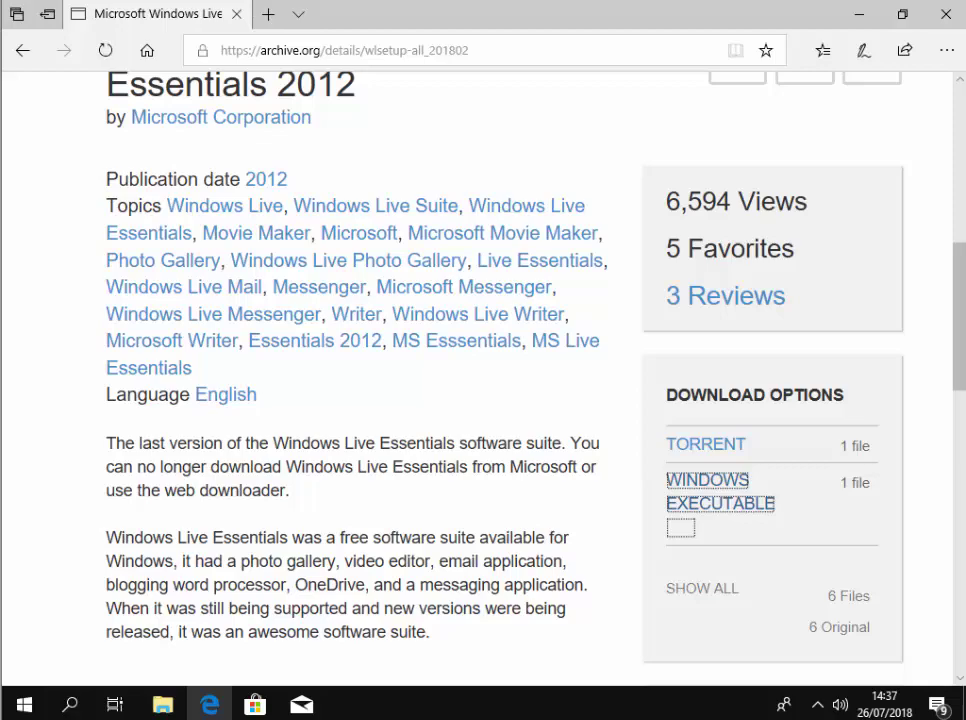
click(946, 15)
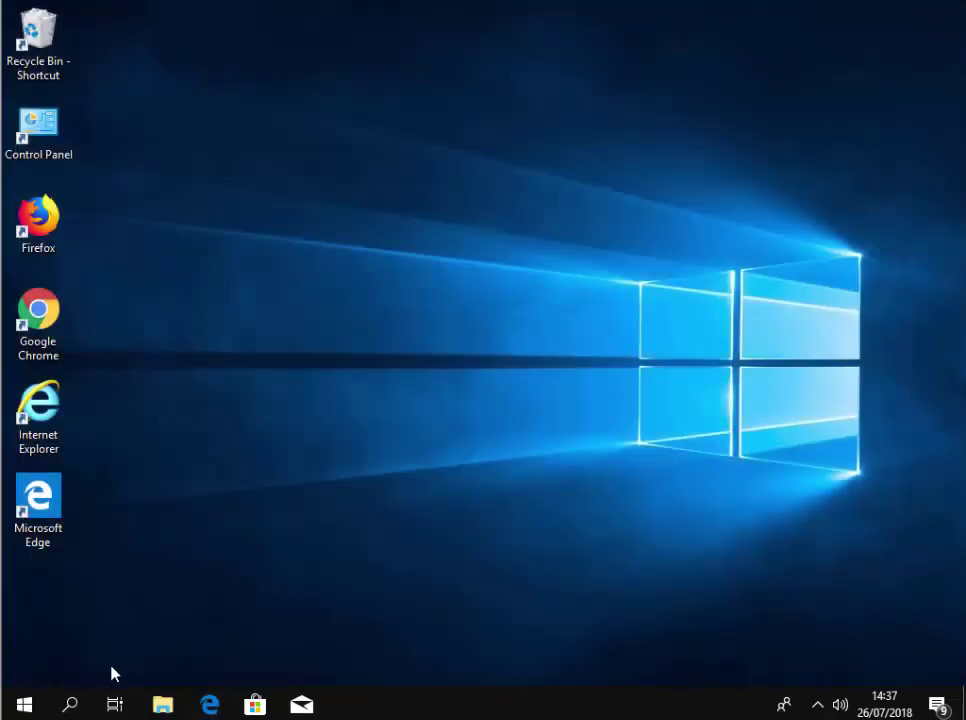
click(24, 708)
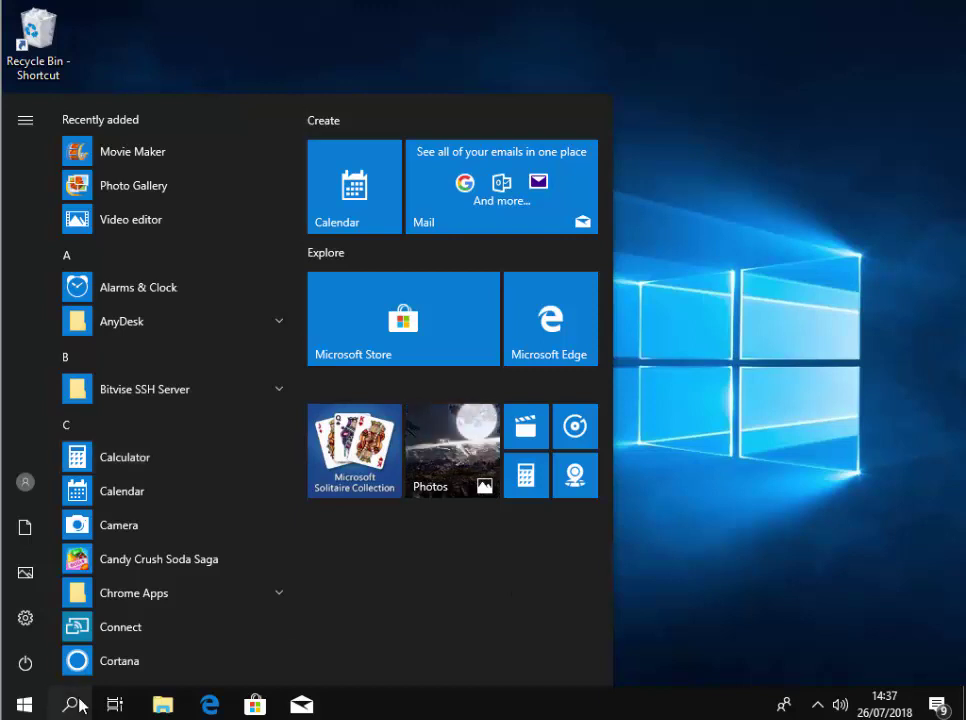
text(moive)
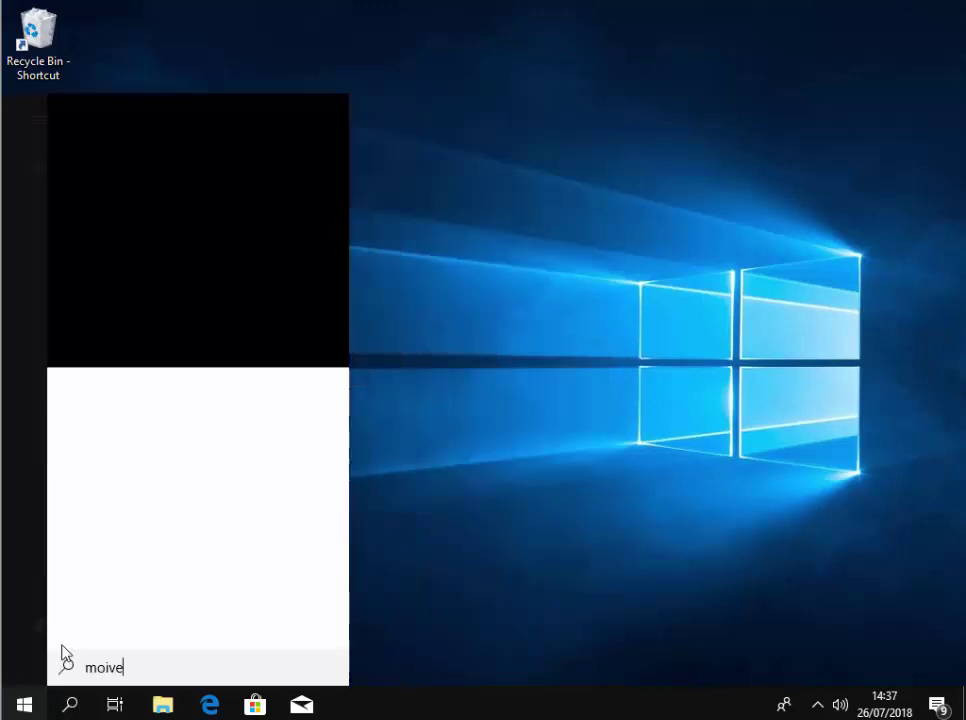
key(BackSpace)
key(BackSpace)
key(BackSpace)
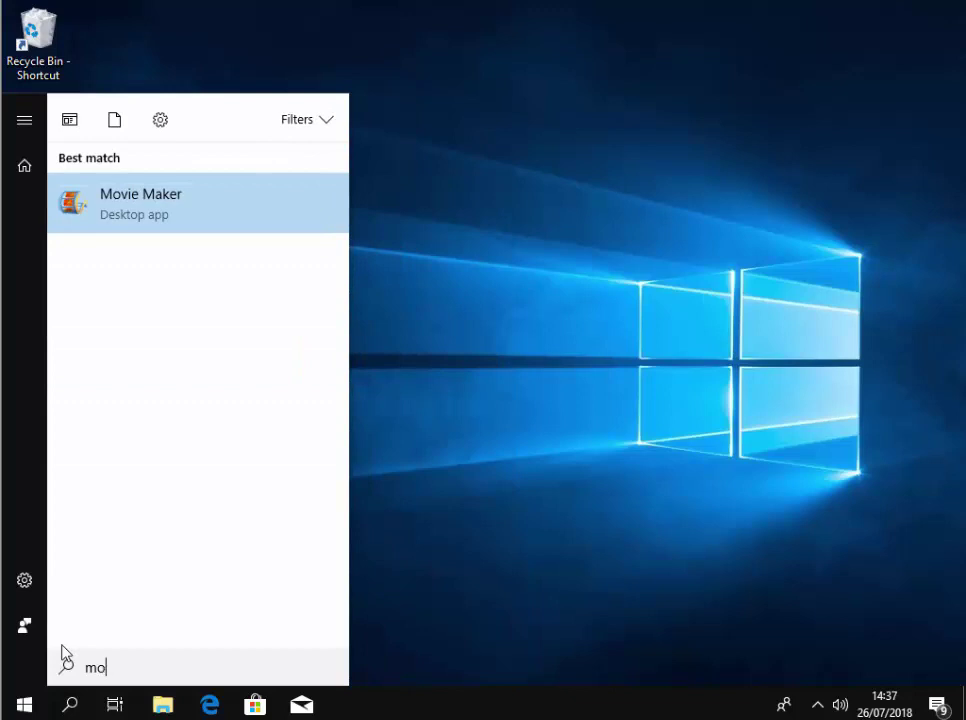
text(vie)
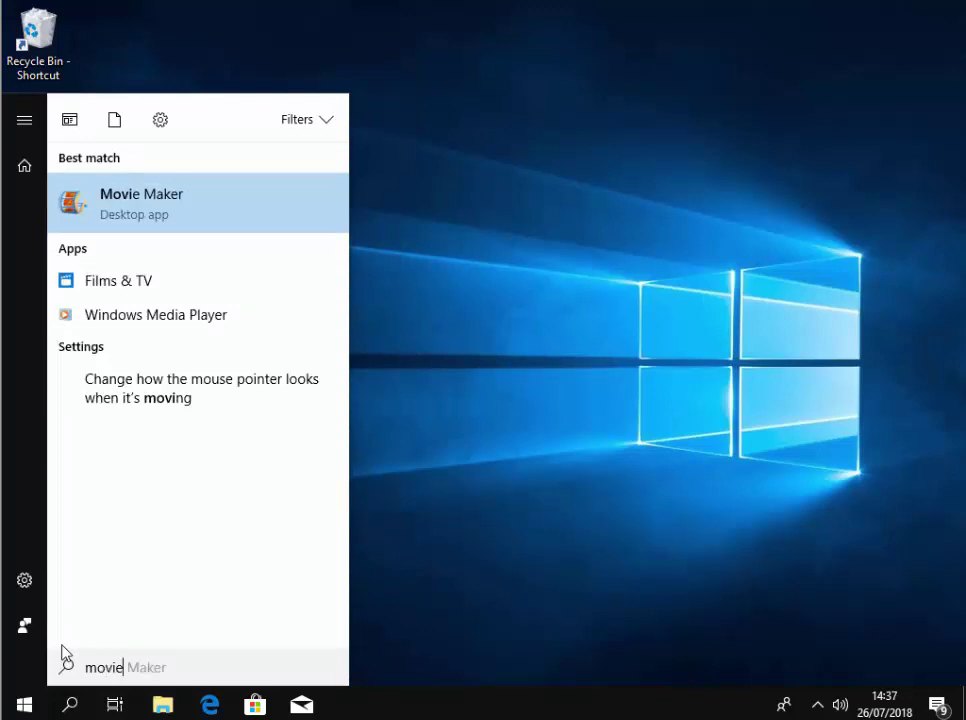
click(148, 210)
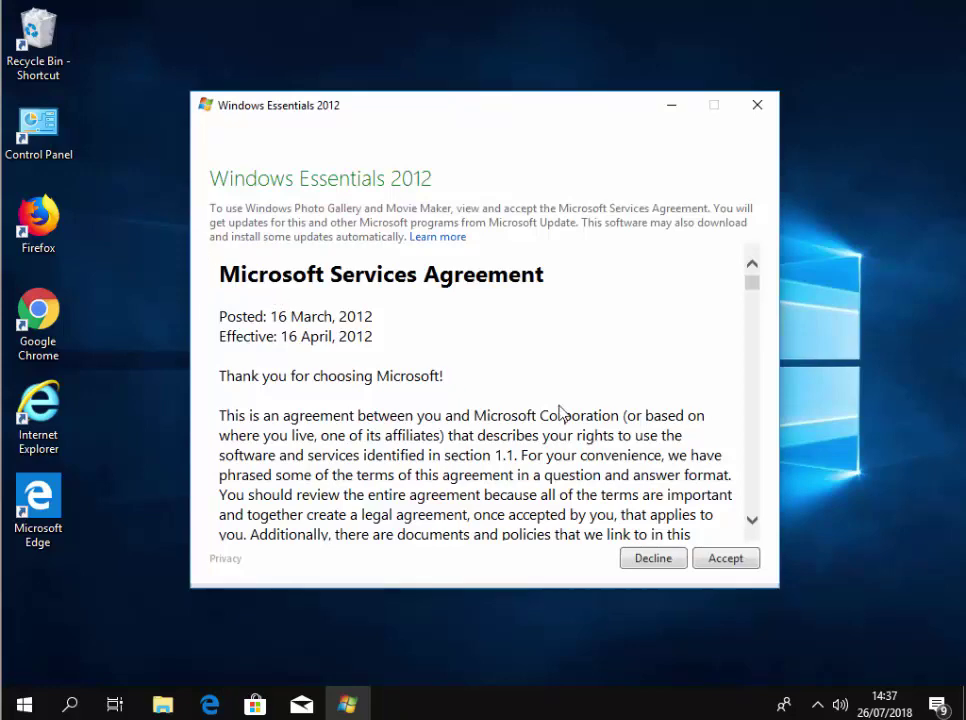
Step: Accept the Microsoft Services Agreement, then close the blank My Movie project window
click(726, 564)
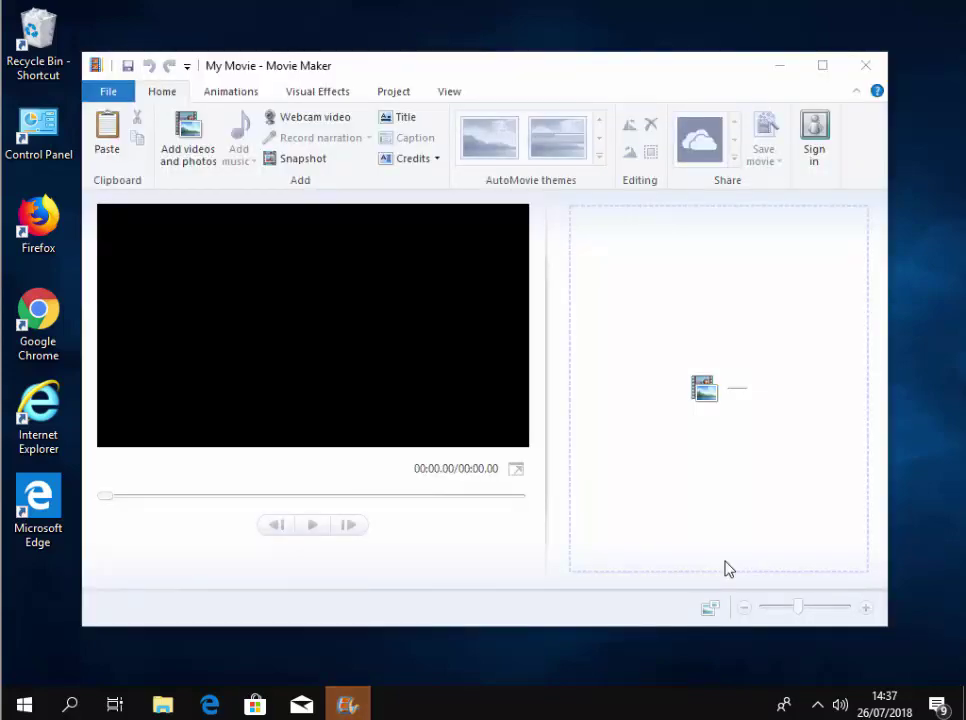
click(865, 65)
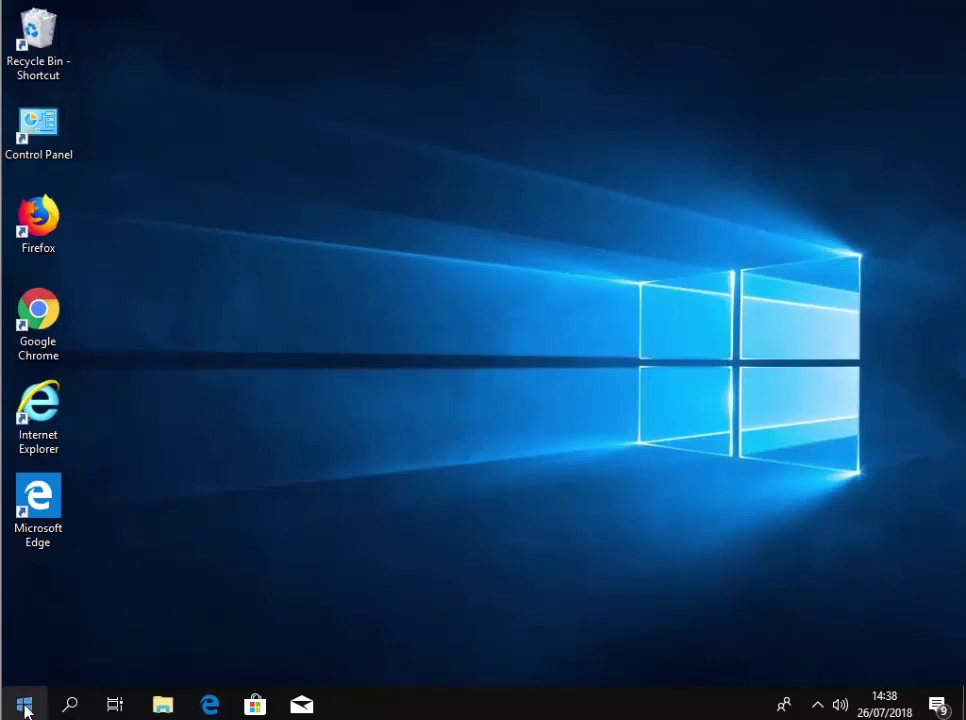
Step: Launch Photo Gallery from a Start search for 'photo' and cancel the sign-in prompt
click(24, 706)
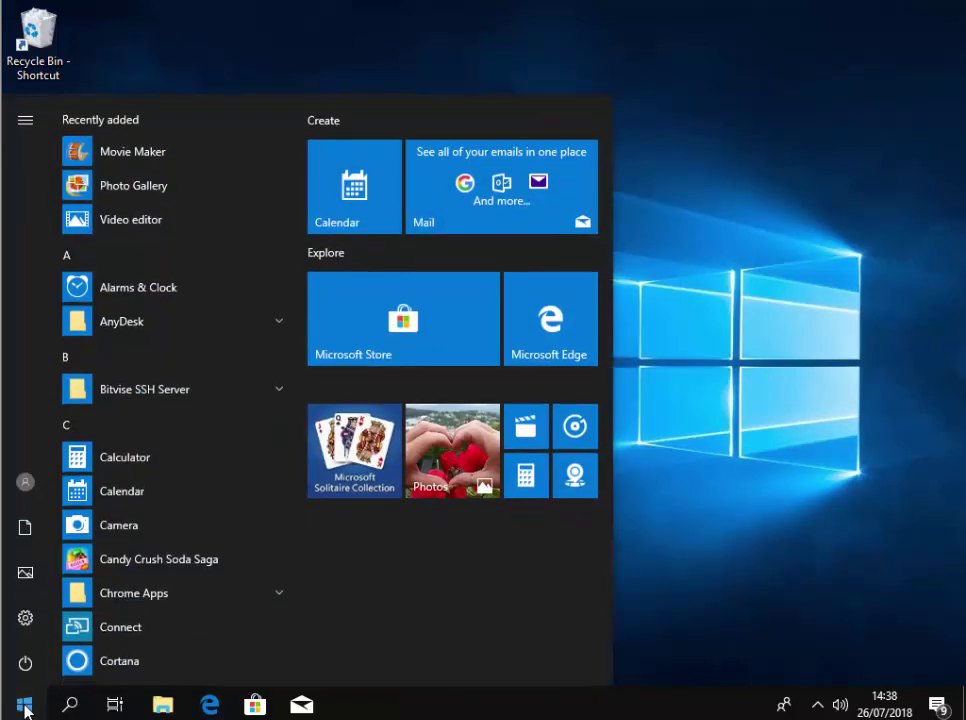
text(photo)
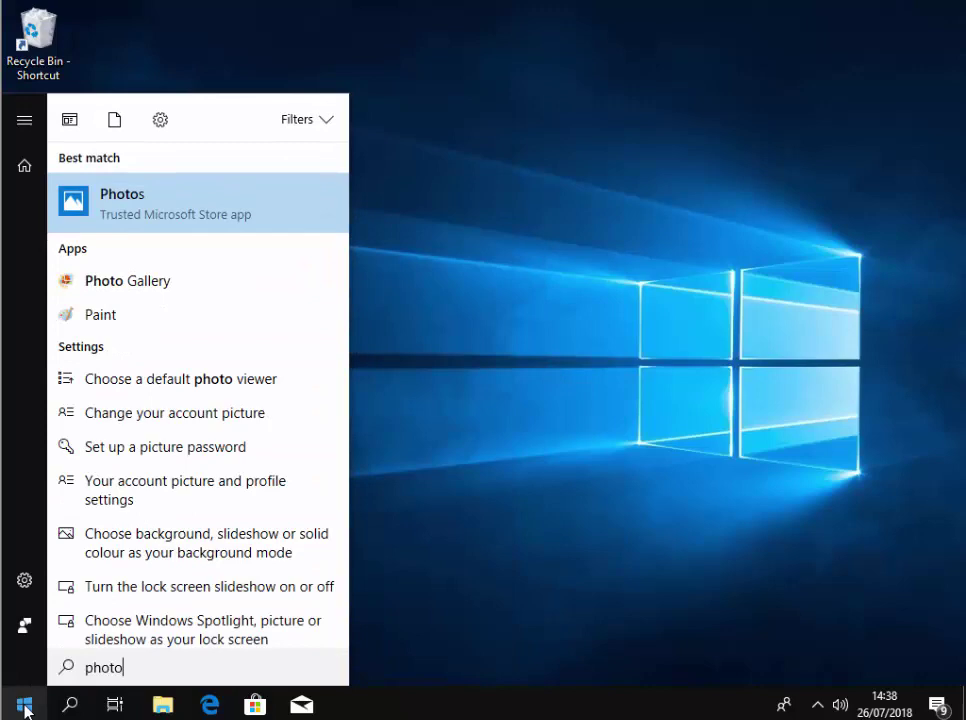
click(122, 295)
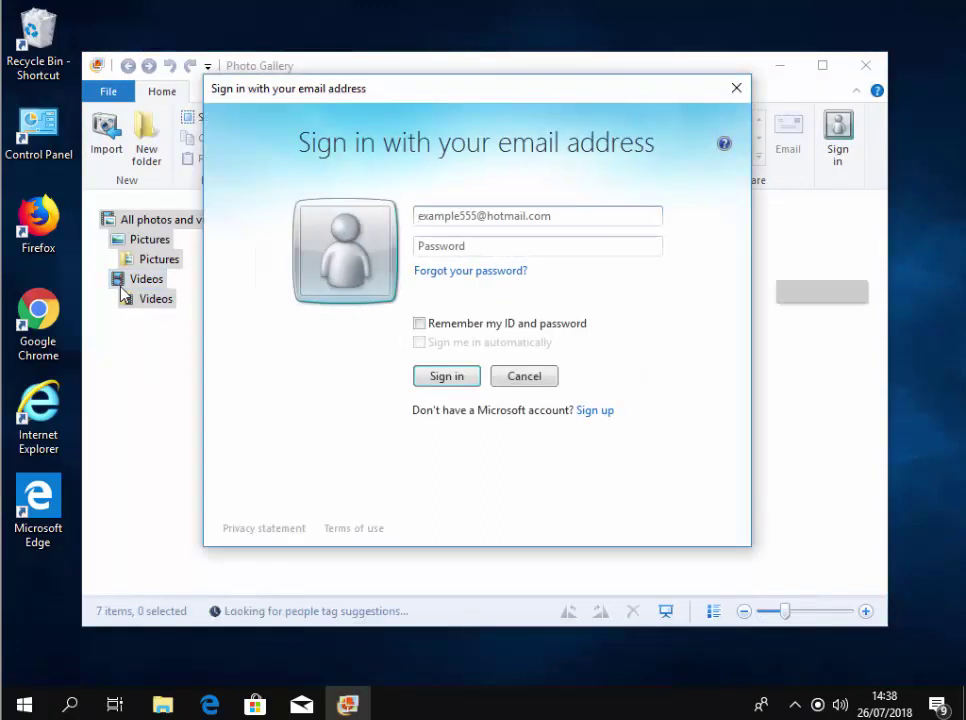
click(545, 378)
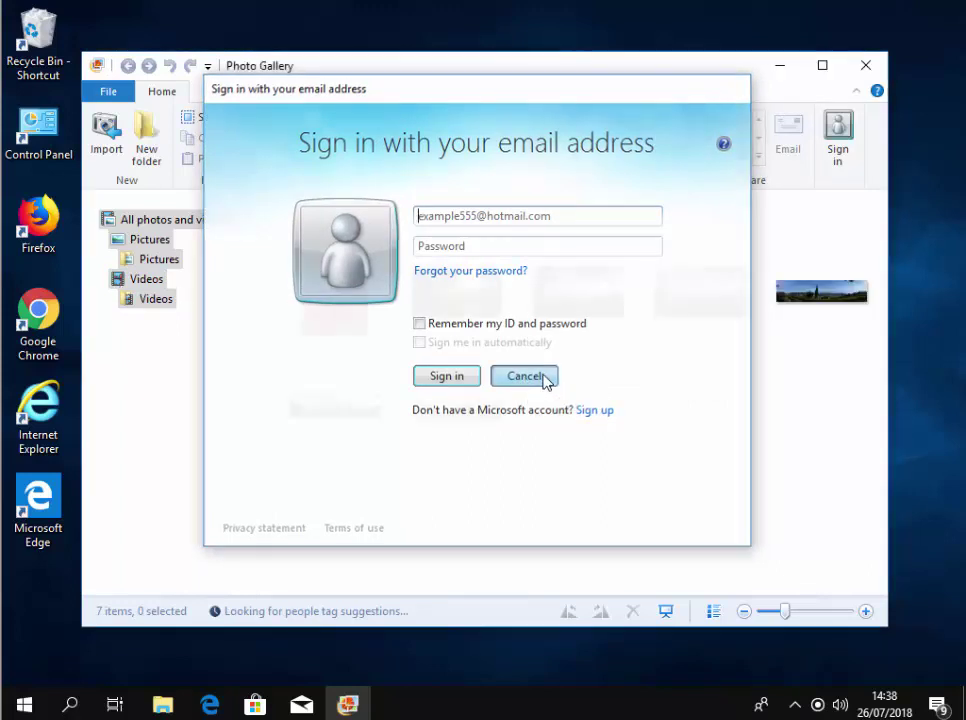
mouse_move(535, 340)
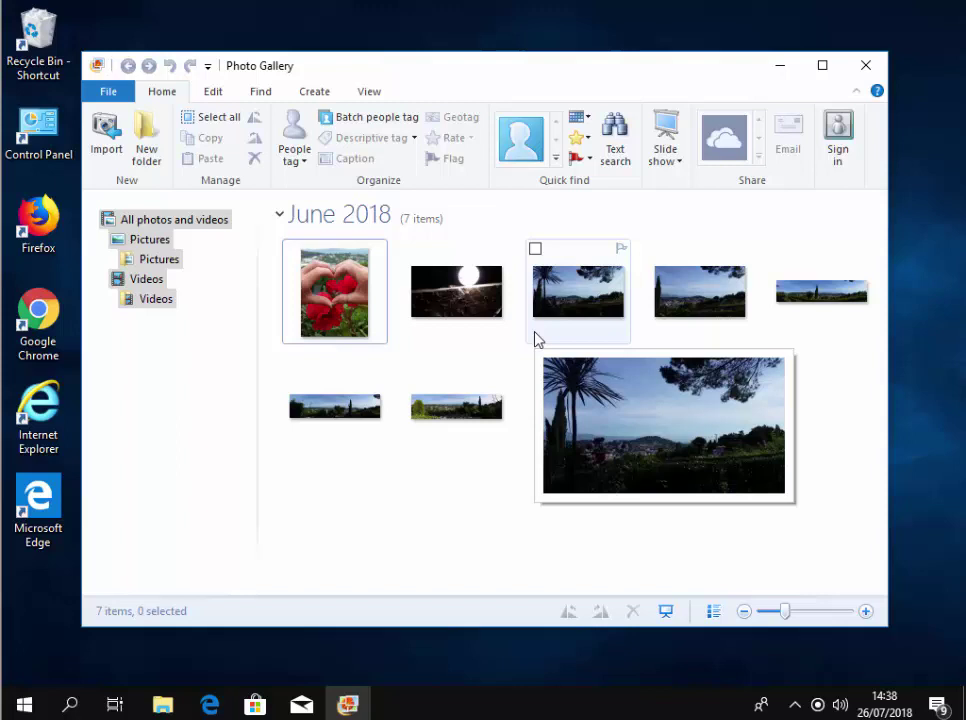